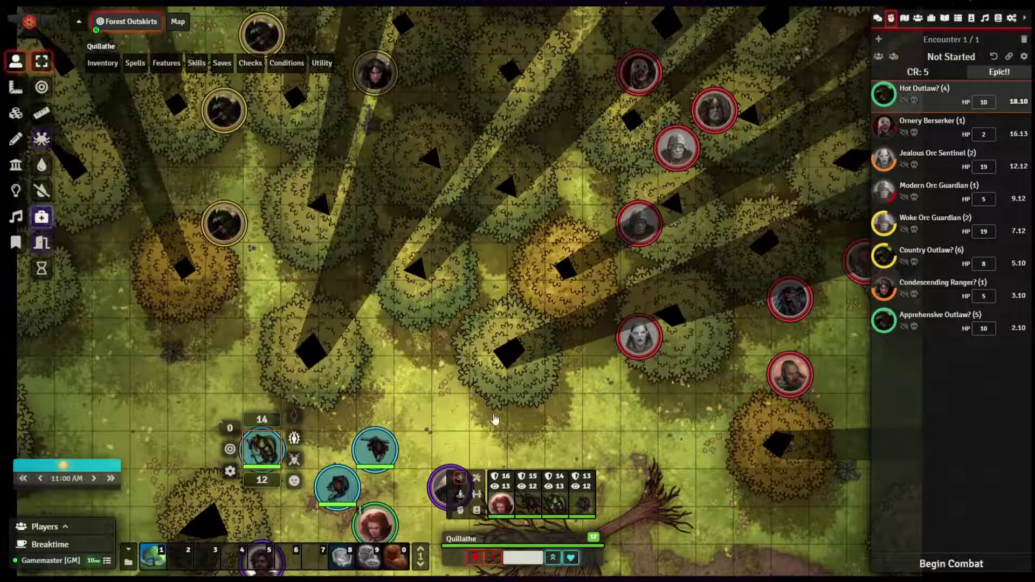
# Step: Apply the Dodging, Cover, Turned, Exhausted, Concentrating and Targeted statuses to the Quillathe token, and clear them all
pyautogui.click(294, 438)
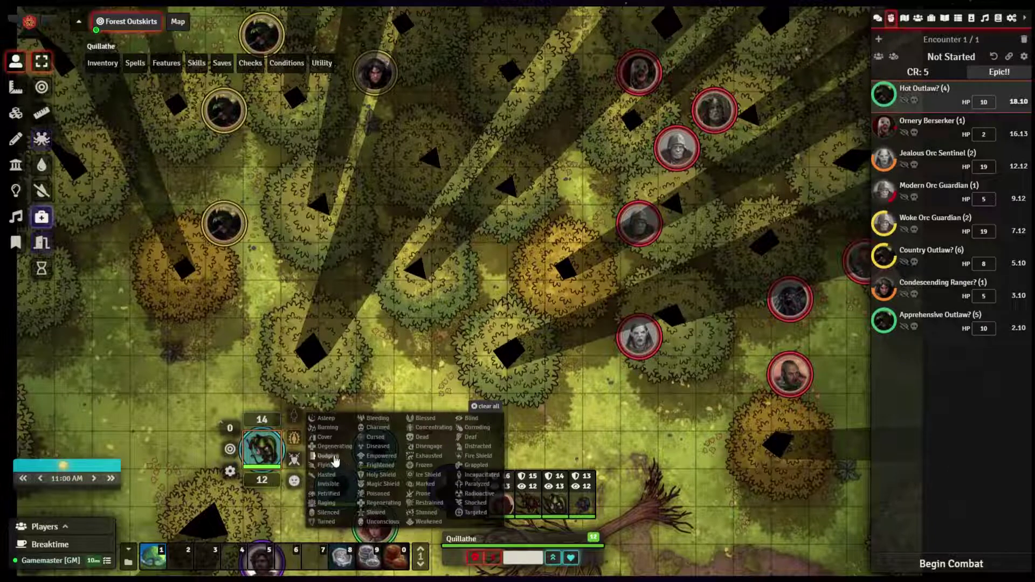
pyautogui.click(333, 458)
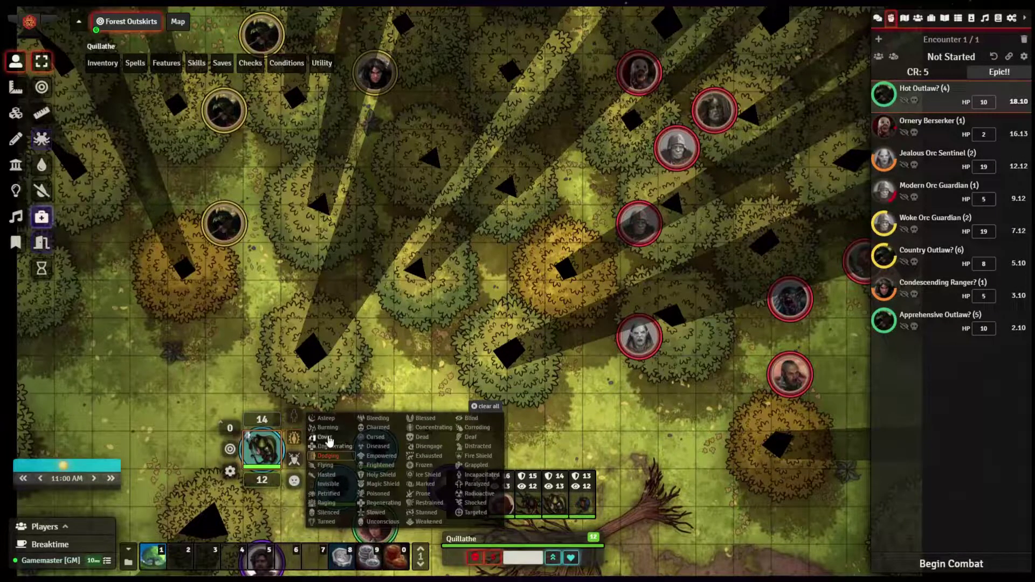
pyautogui.click(326, 437)
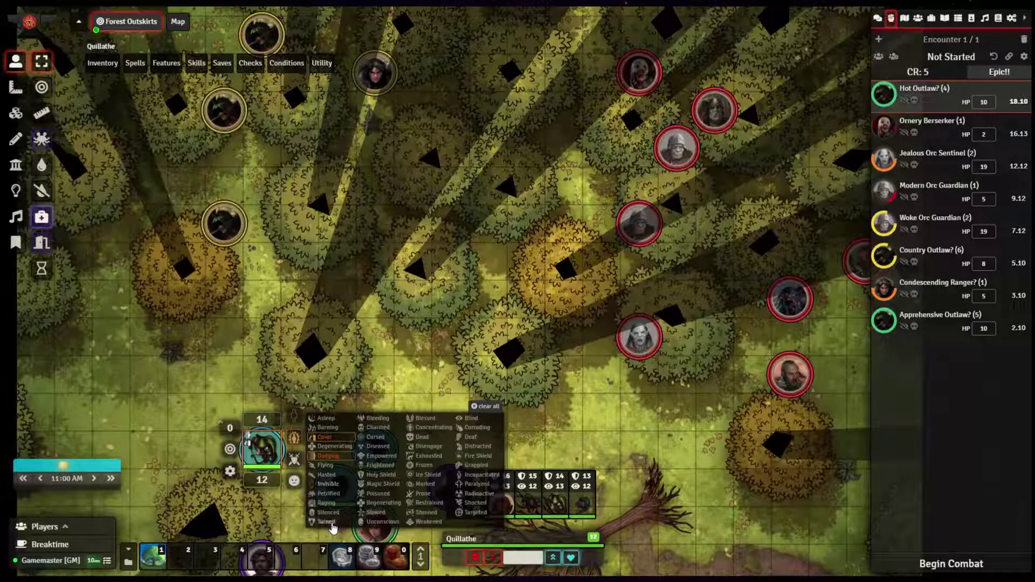
pyautogui.click(330, 522)
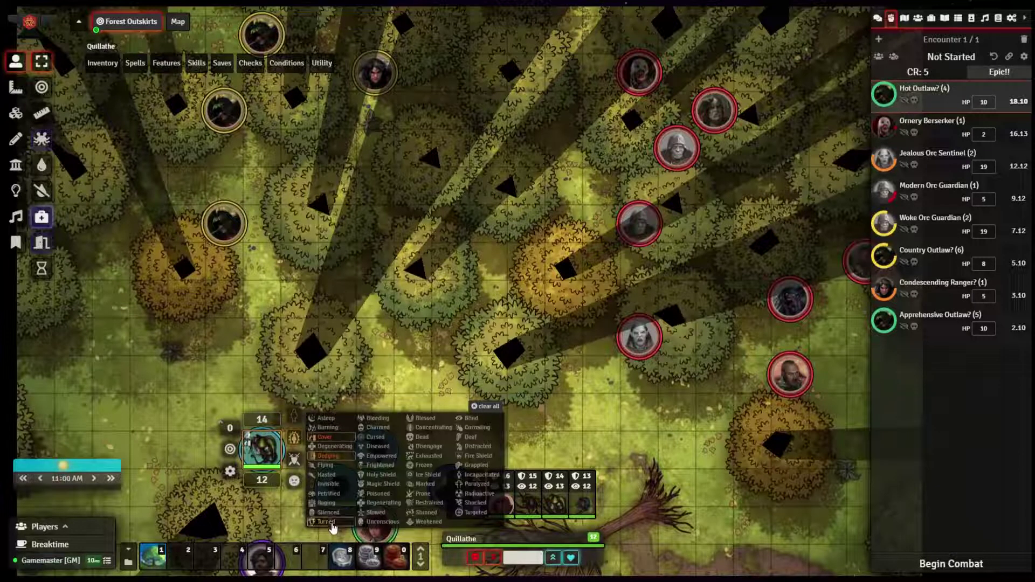
pyautogui.click(427, 457)
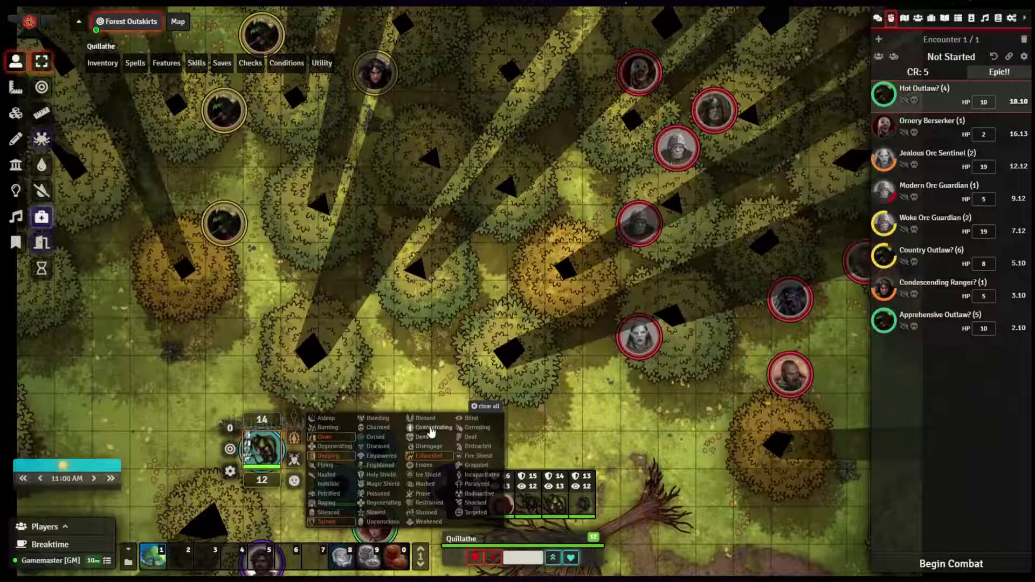
pyautogui.click(431, 428)
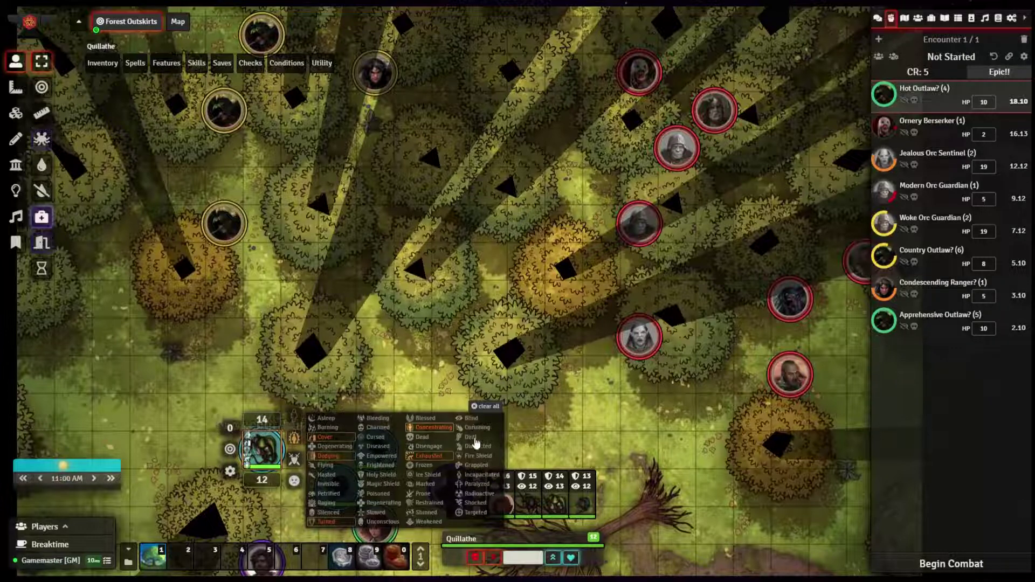
pyautogui.click(476, 513)
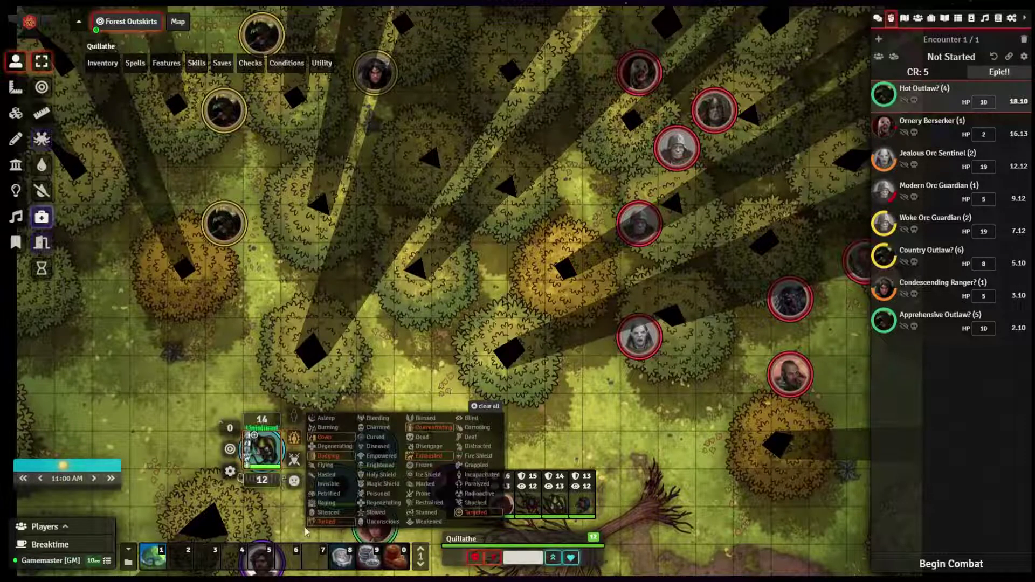
pyautogui.click(489, 408)
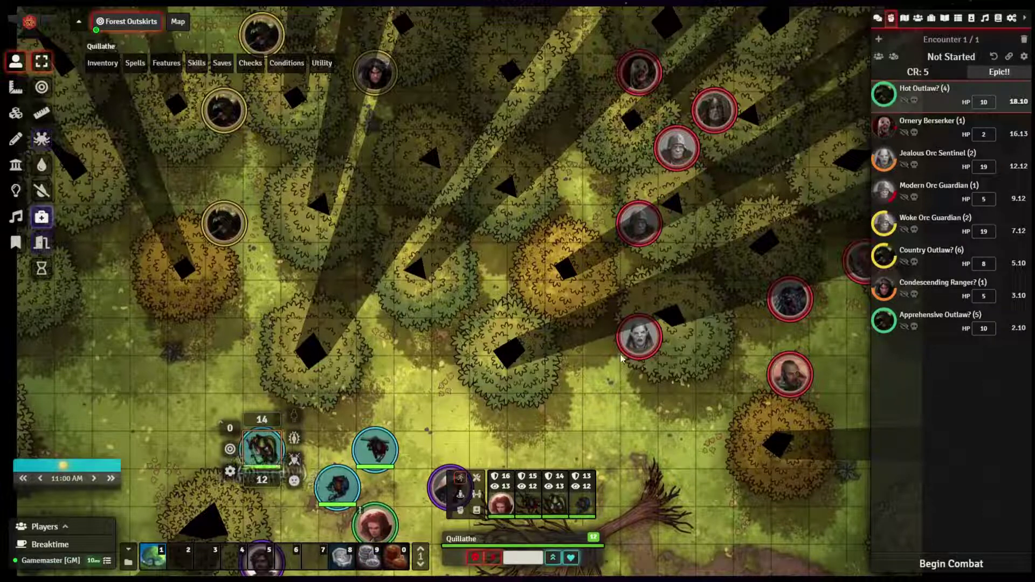
# Step: Inspect the artwork and injury labels of several enemy and neutral tokens on the Forest Outskirts map
pyautogui.moveTo(642, 348)
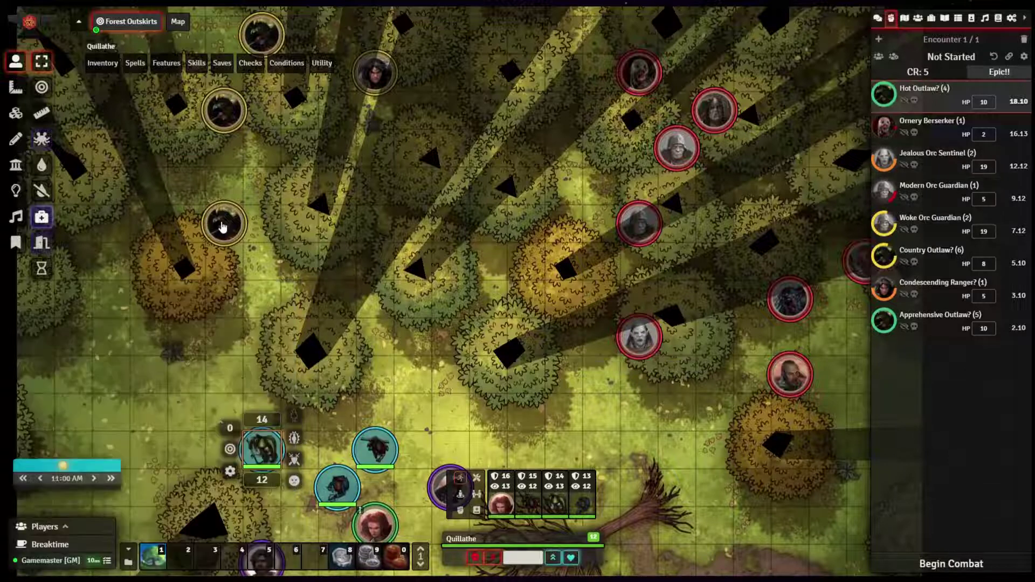
pyautogui.moveTo(226, 224)
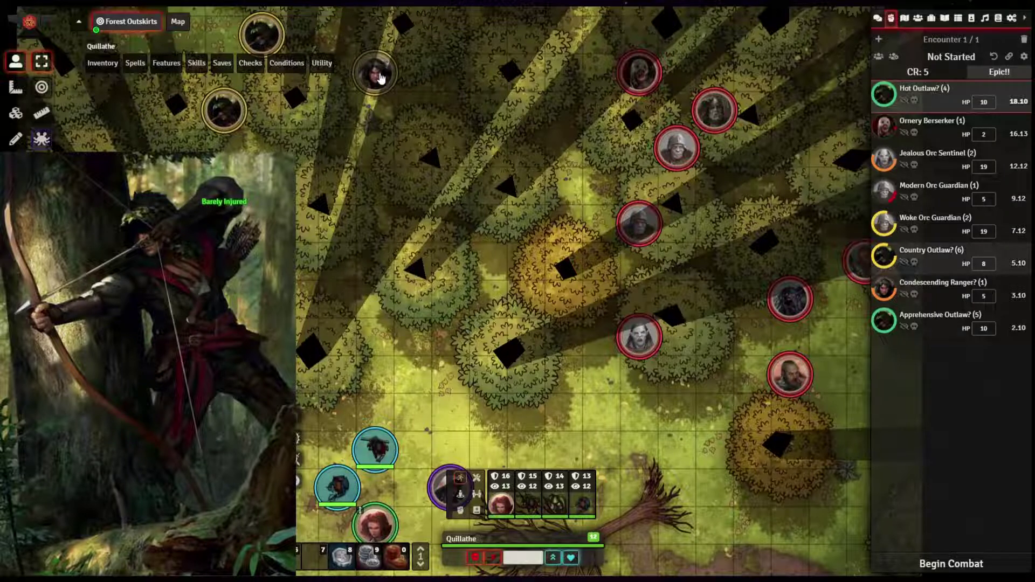
pyautogui.moveTo(383, 71)
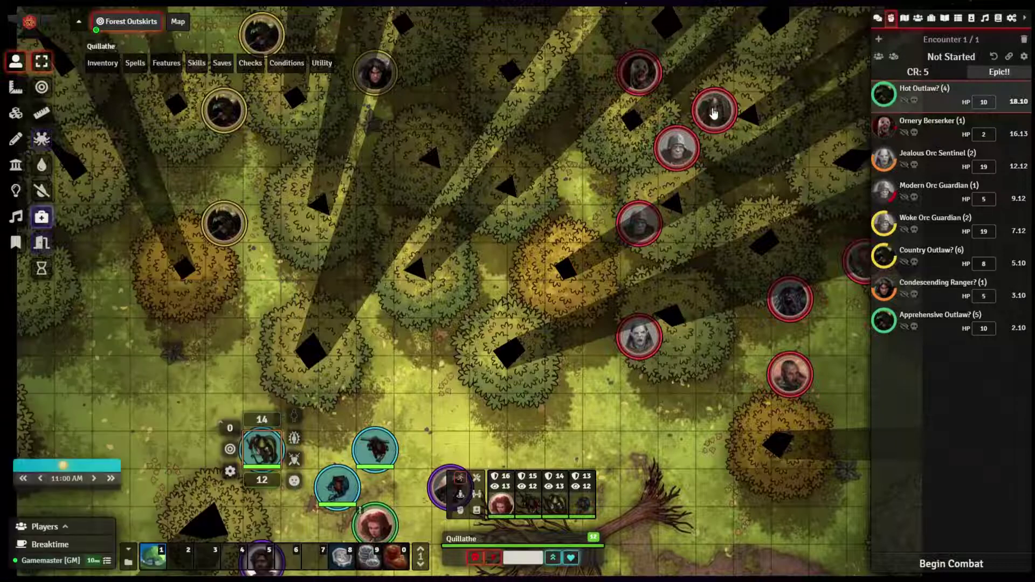
pyautogui.moveTo(714, 112)
pyautogui.moveTo(650, 84)
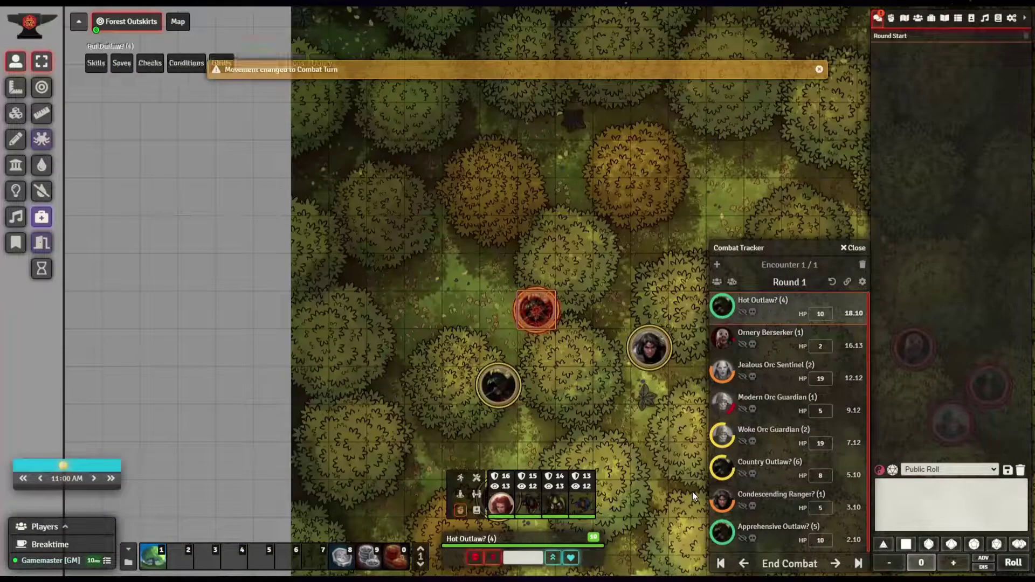
# Step: Advance the combat three turns to the Modern Orc Guardian and deselect its token
pyautogui.click(835, 564)
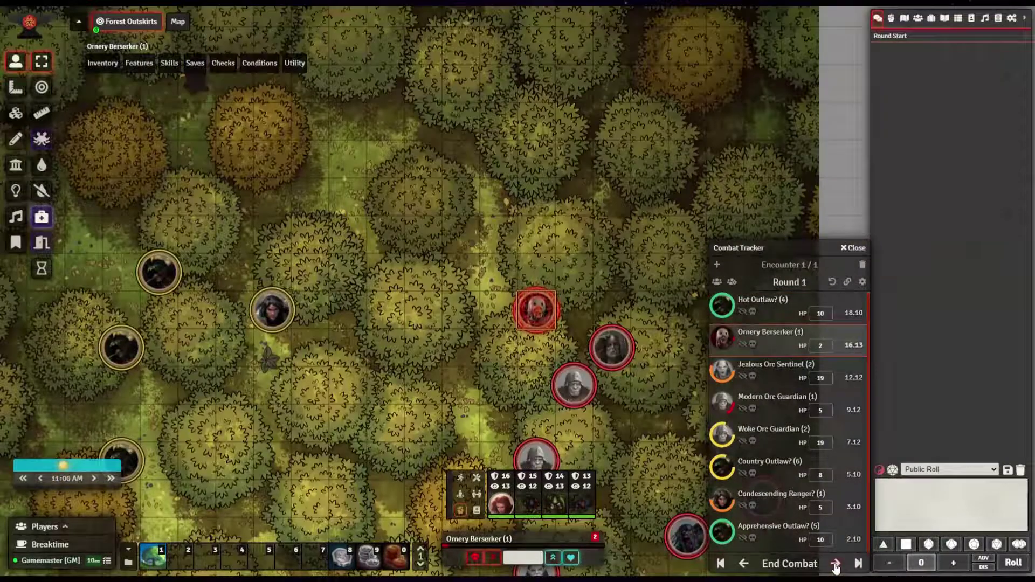
pyautogui.click(835, 564)
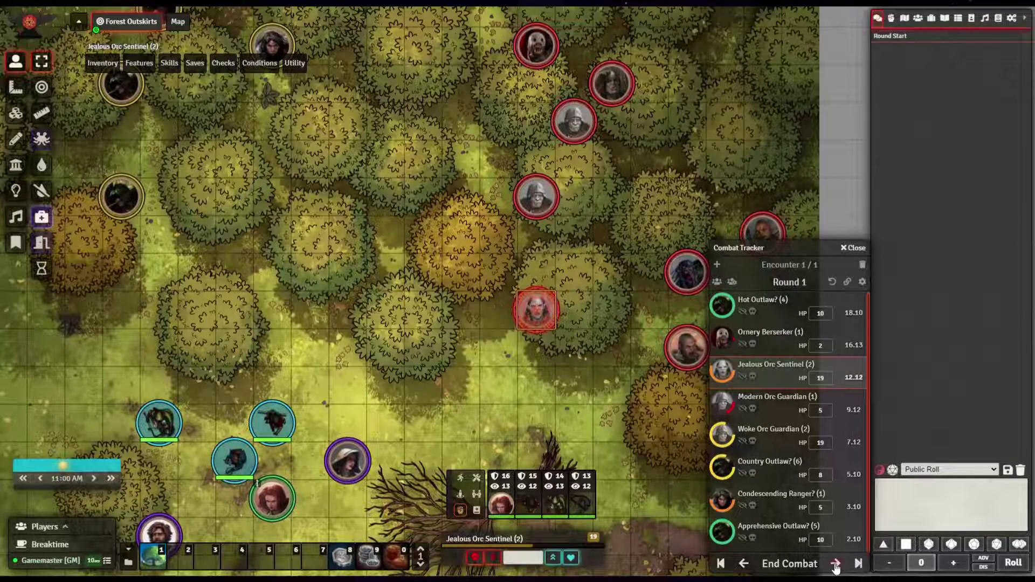
pyautogui.click(835, 564)
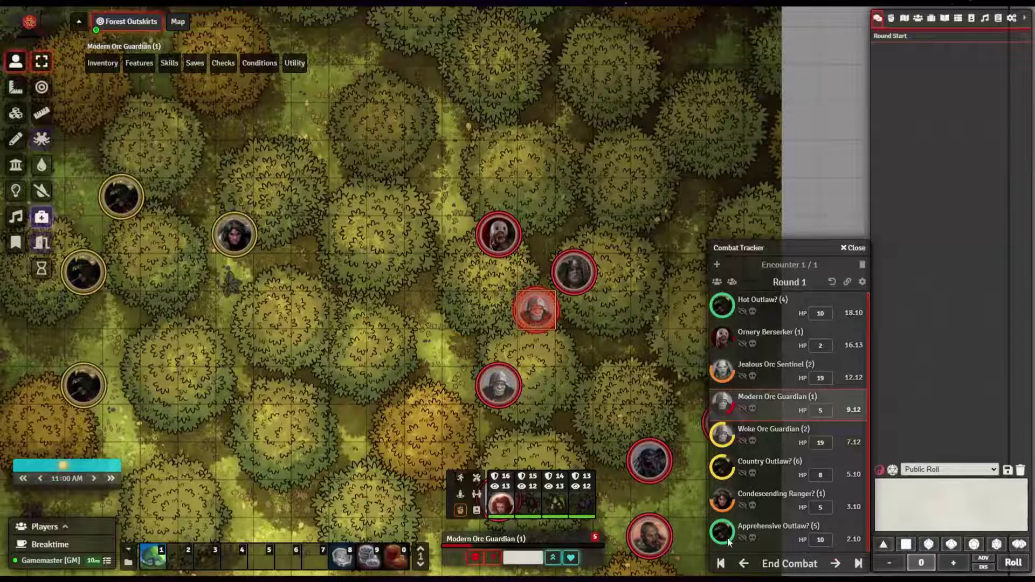
pyautogui.click(434, 312)
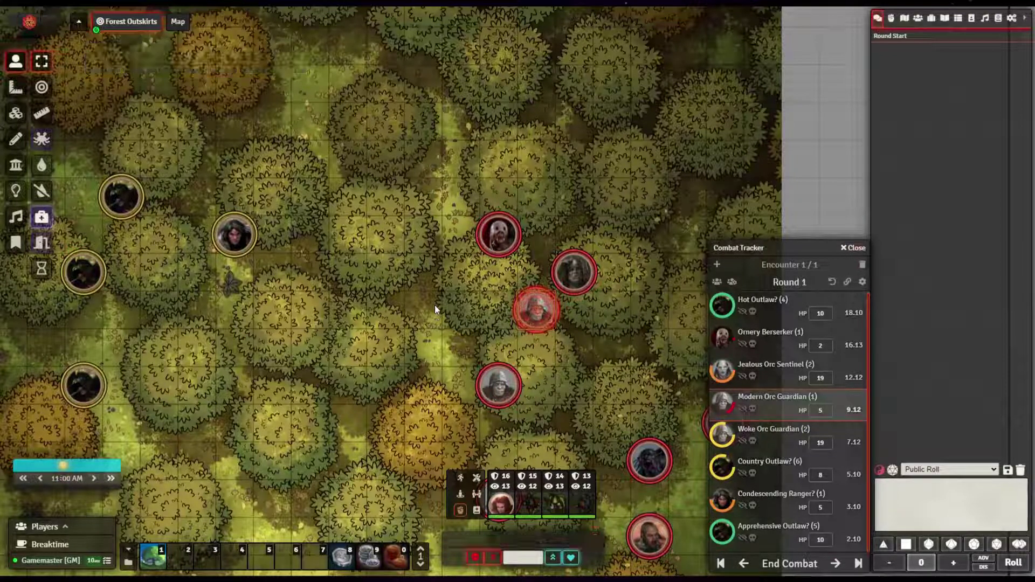
# Step: Review the System Changes and Combat Tracker options of Monk's Little Details in the module settings
pyautogui.click(1012, 18)
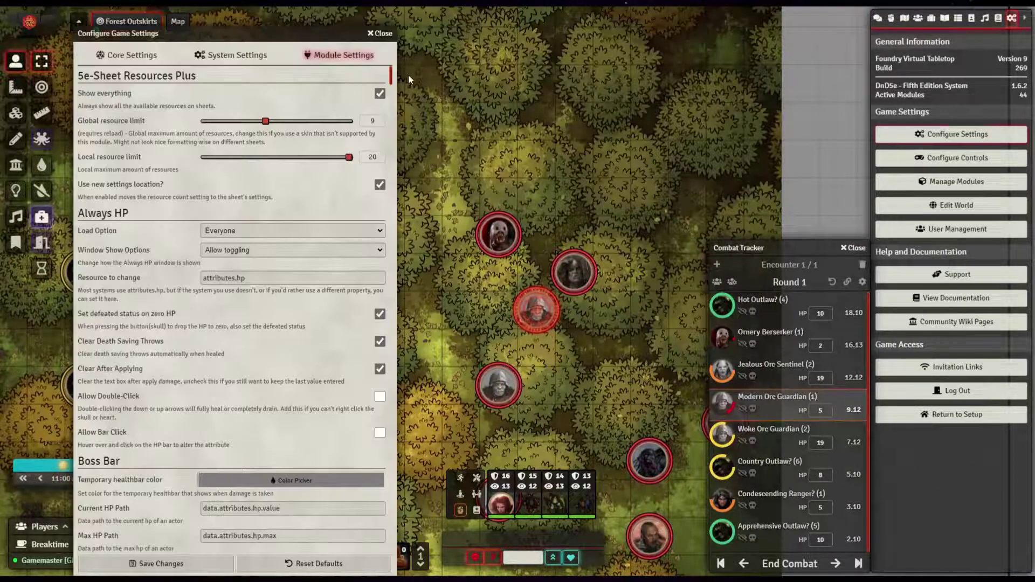
pyautogui.click(391, 372)
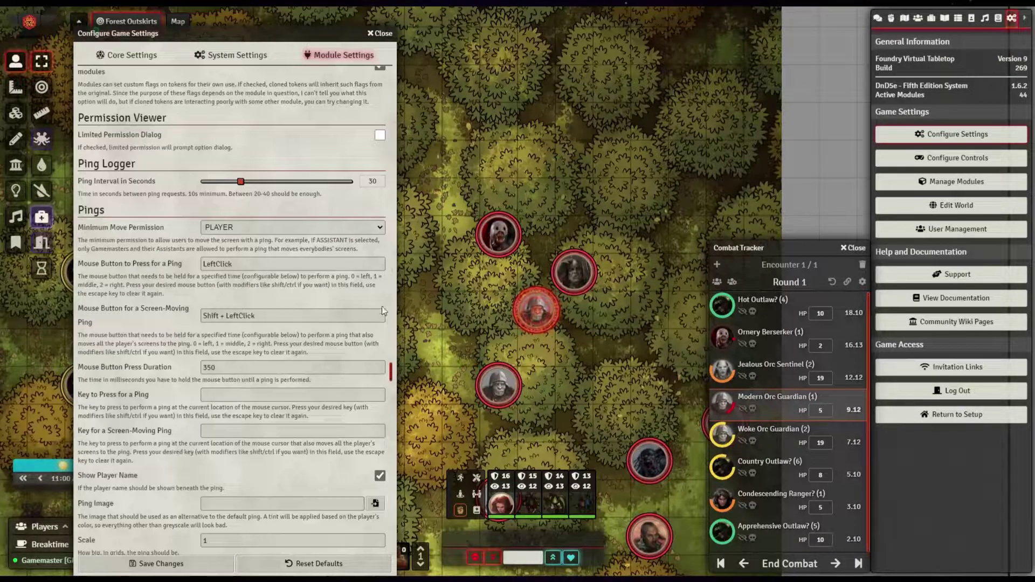
pyautogui.scroll(10, 383, 259)
pyautogui.scroll(5, 383, 260)
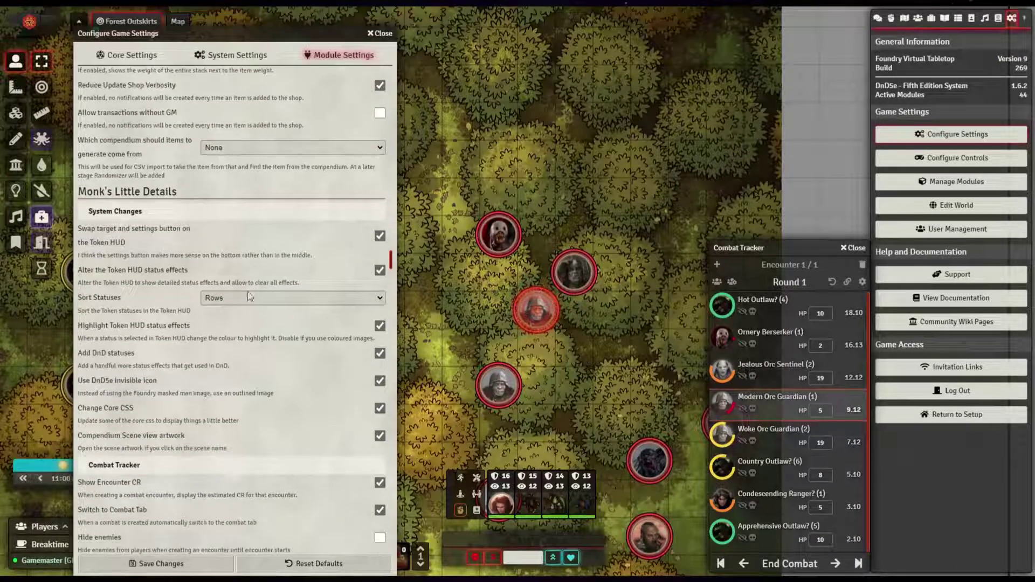
pyautogui.scroll(-1, 151, 302)
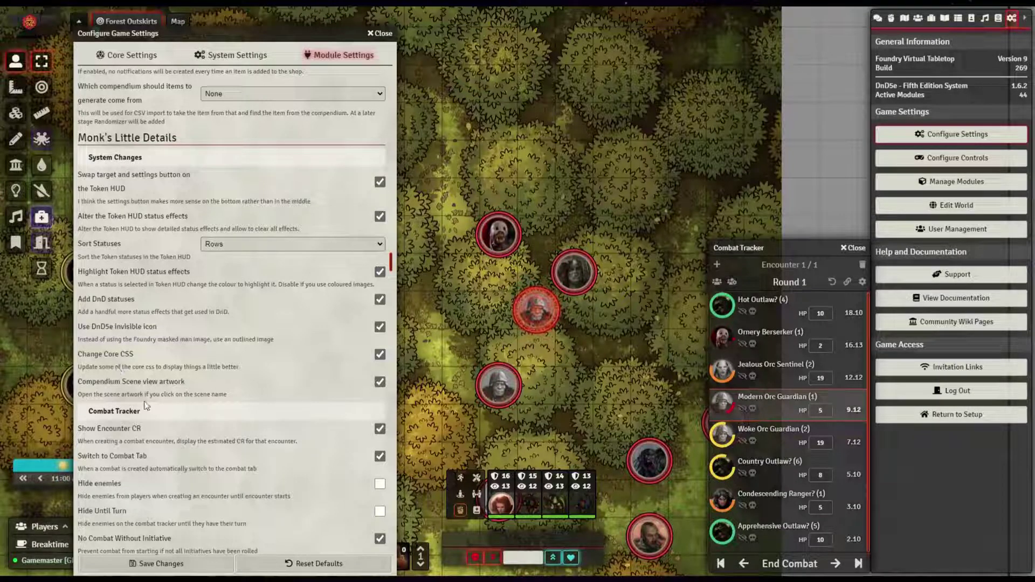
pyautogui.scroll(-3, 117, 369)
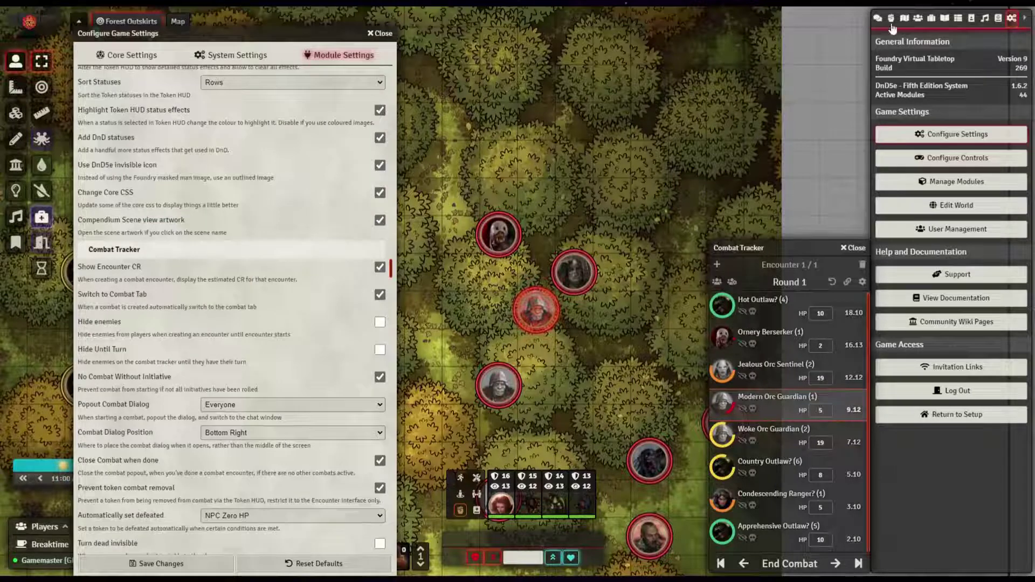
# Step: End the current combat encounter and dismiss the XP assignment without awarding any experience
pyautogui.click(892, 17)
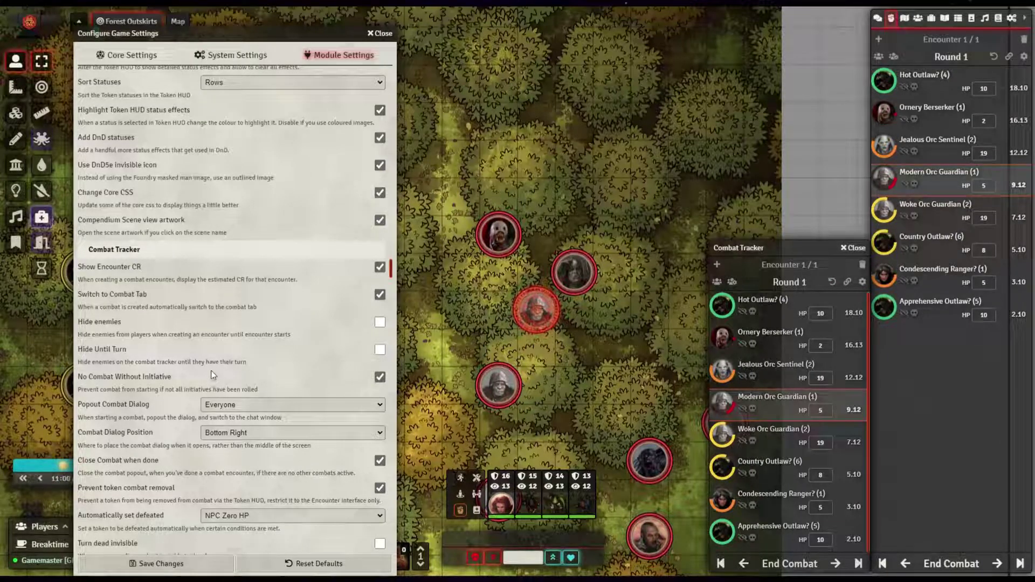
pyautogui.scroll(-1, 212, 372)
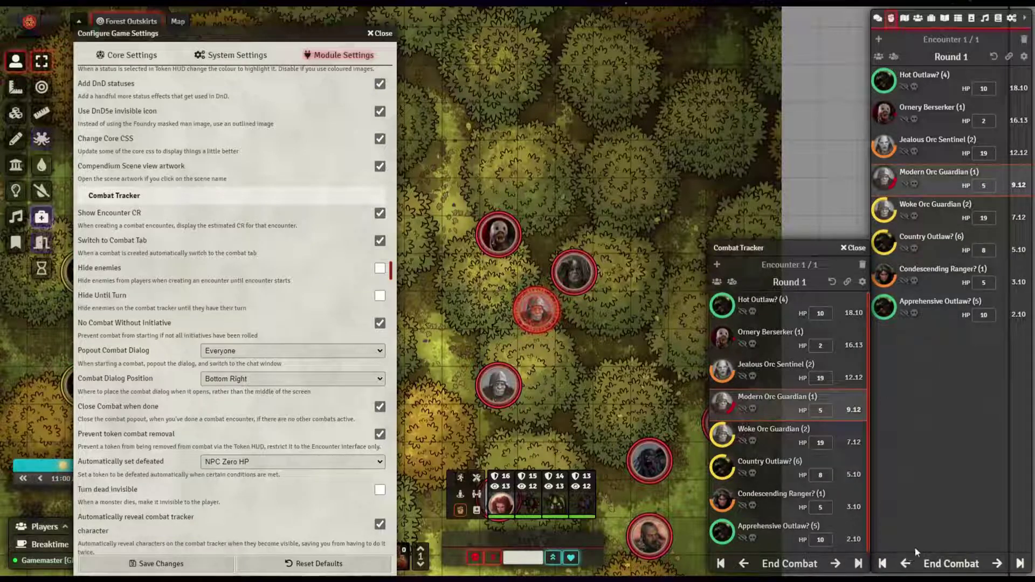
pyautogui.click(949, 565)
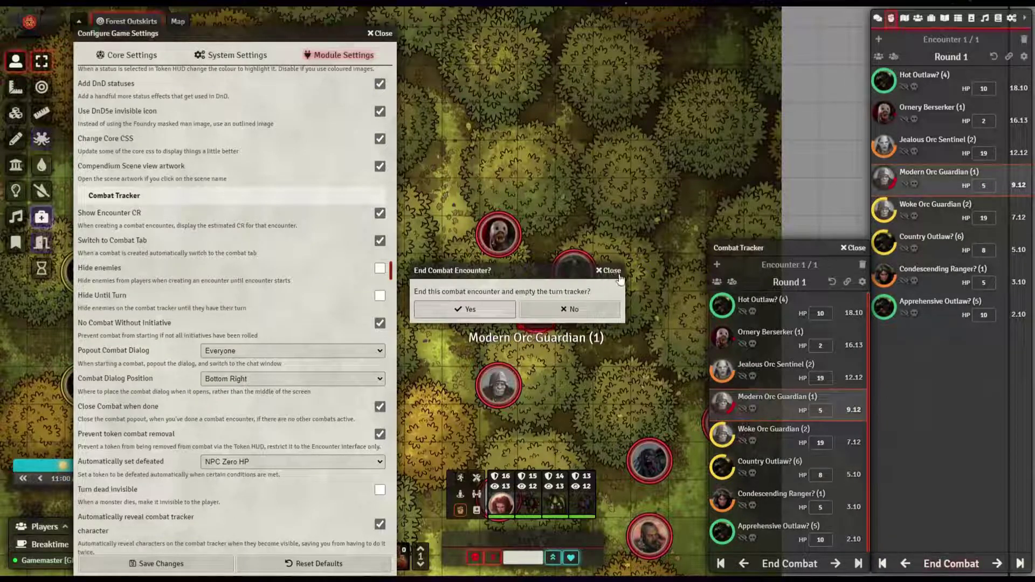
pyautogui.click(588, 310)
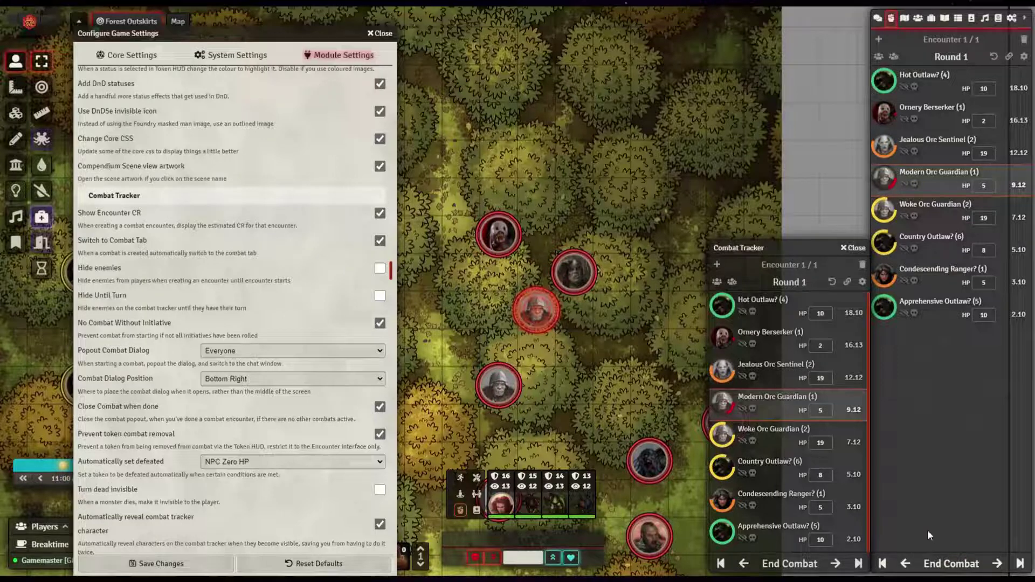
pyautogui.click(949, 565)
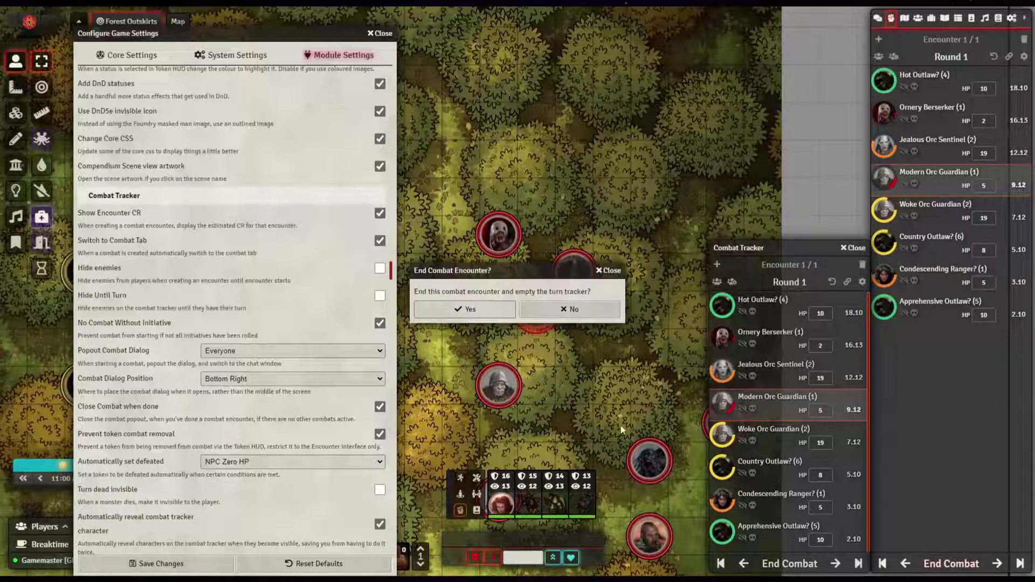
pyautogui.click(476, 312)
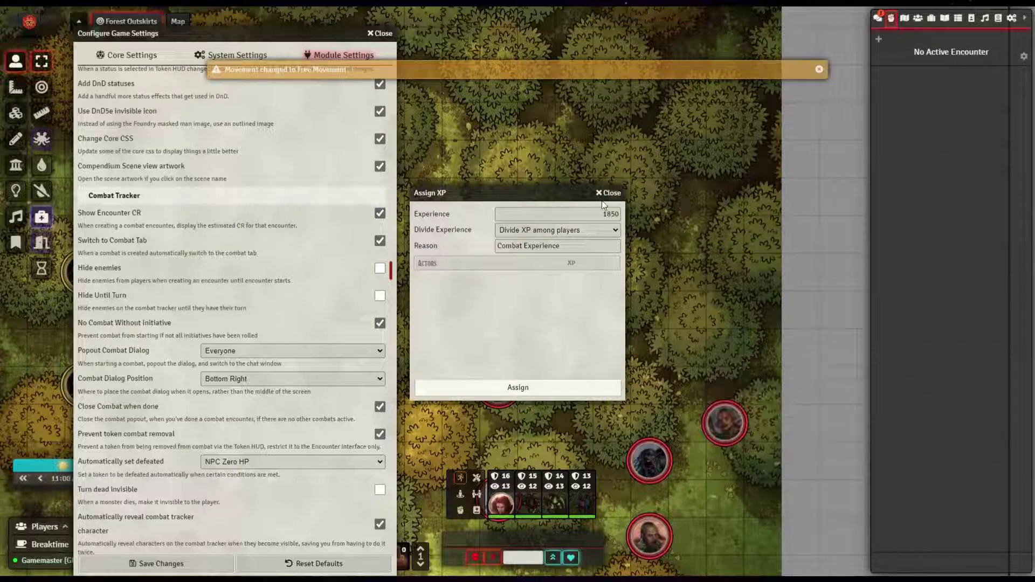
pyautogui.click(608, 194)
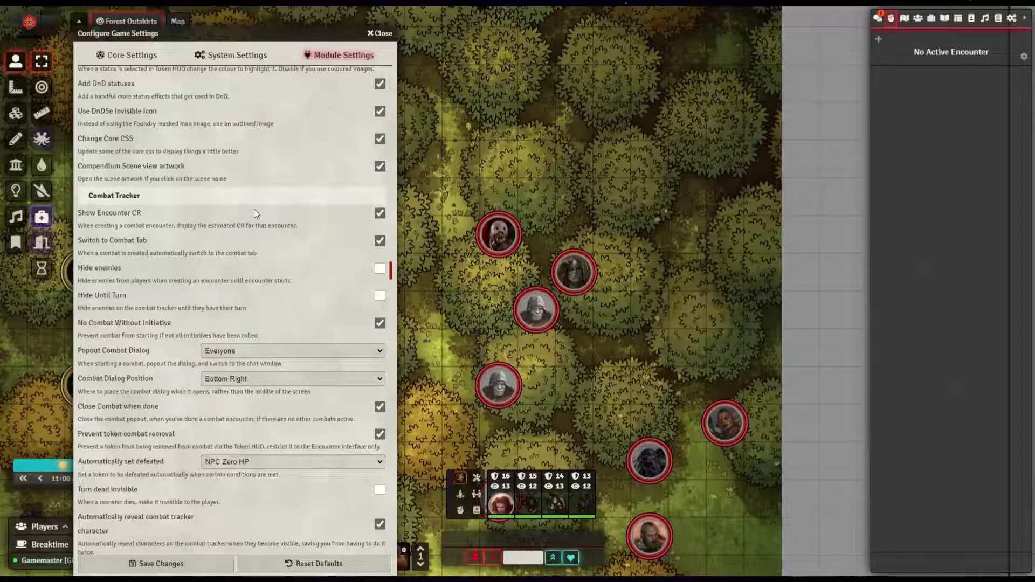
# Step: Set the Monk's Little Details sound volume to 20 and enable the Next Turn Sound
pyautogui.scroll(-2, 254, 210)
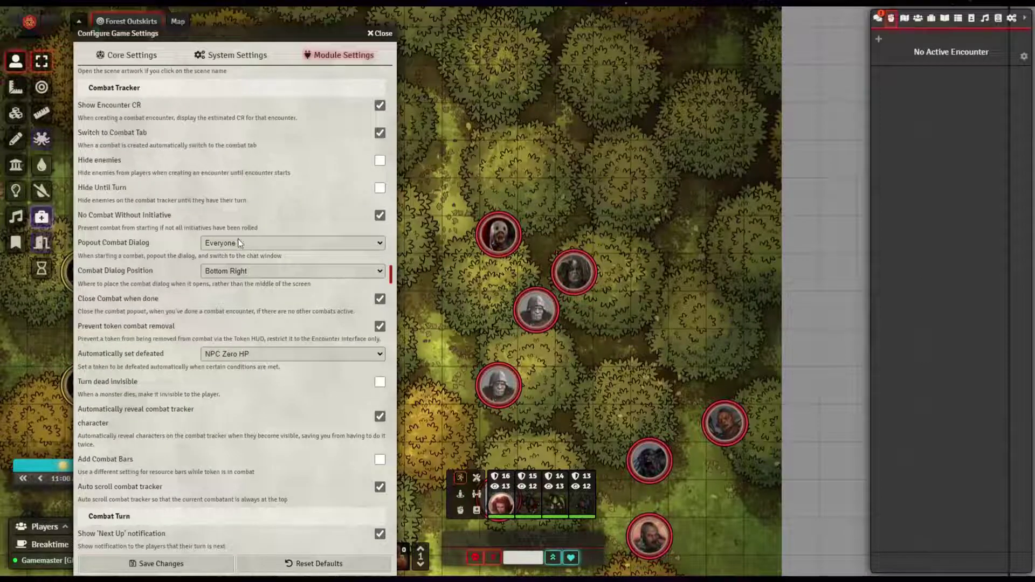
pyautogui.scroll(-4, 238, 239)
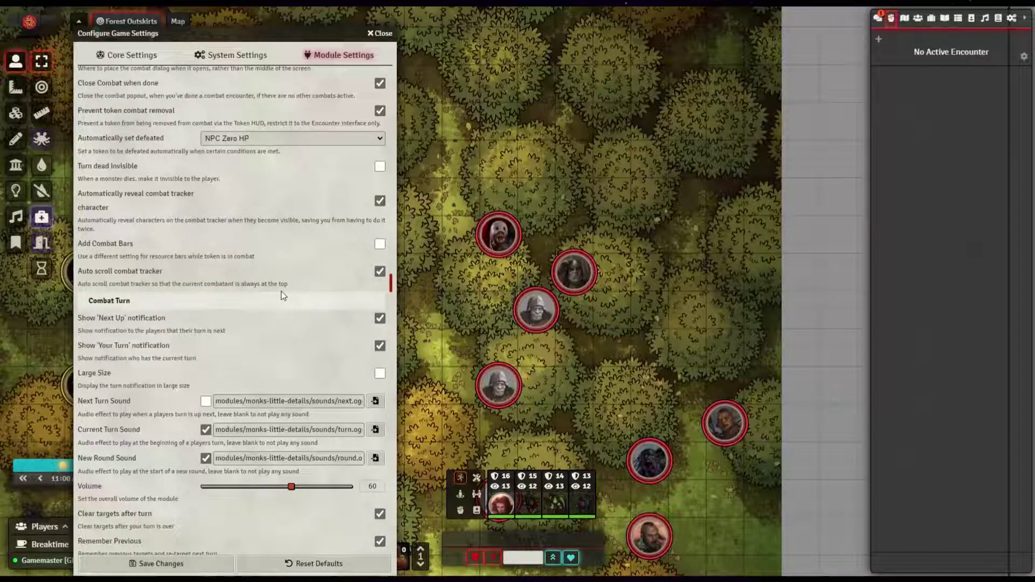
pyautogui.scroll(-1, 281, 296)
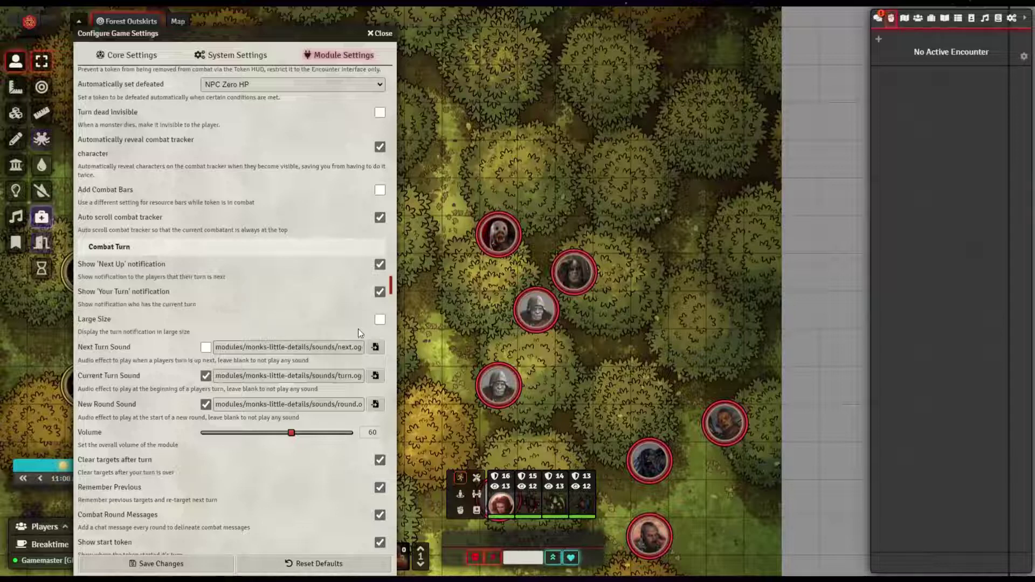
pyautogui.scroll(-1, 162, 404)
pyautogui.click(247, 378)
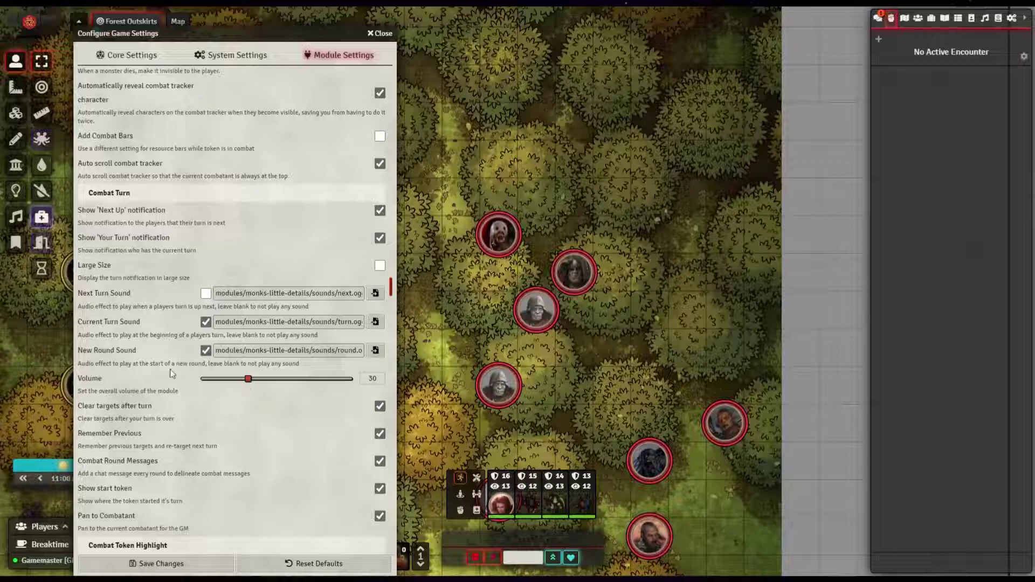
pyautogui.click(233, 379)
pyautogui.click(206, 293)
# Step: Enable the Large Size turn notification and save the module settings
pyautogui.scroll(-1, 132, 387)
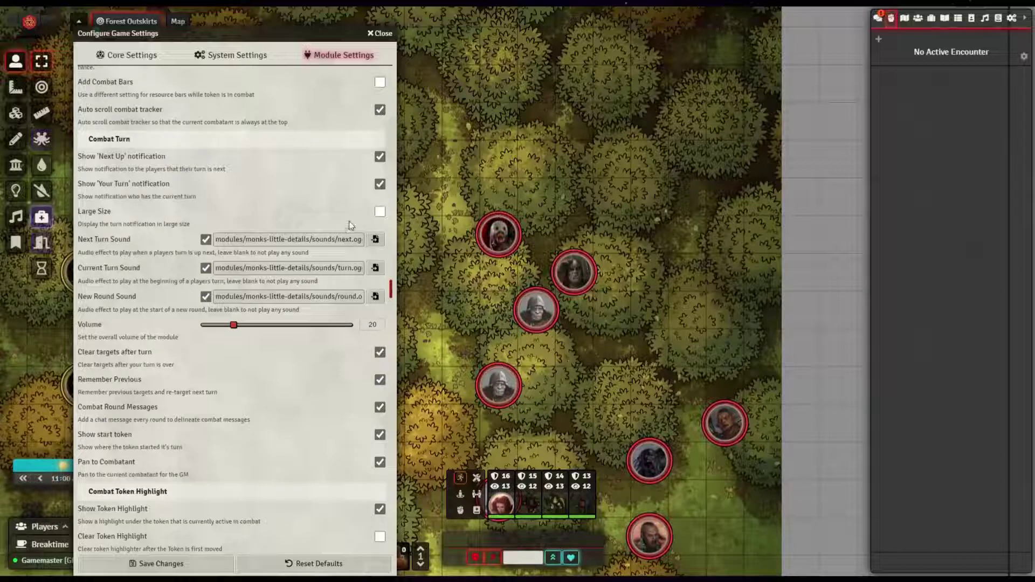
pyautogui.click(377, 213)
pyautogui.click(156, 564)
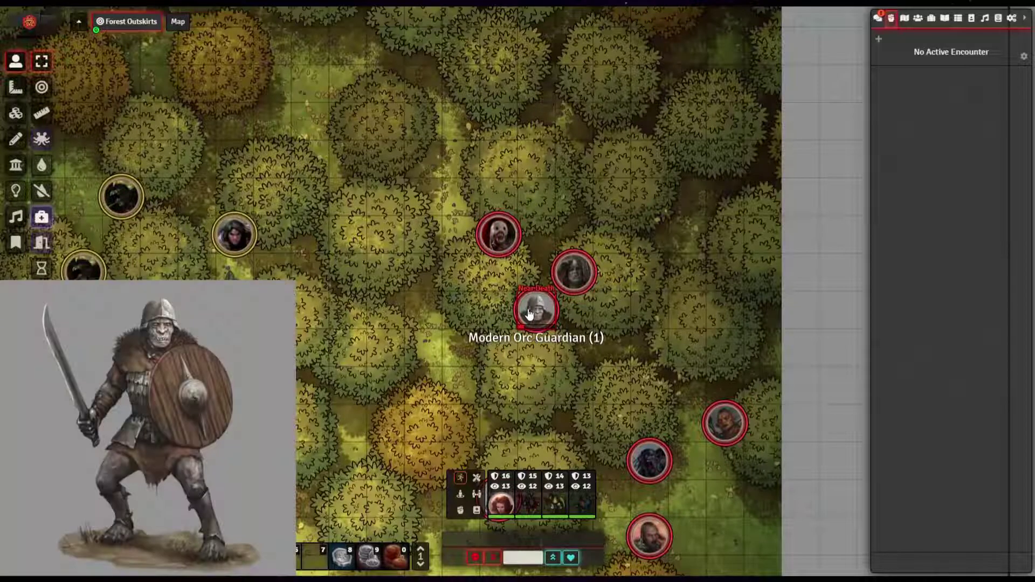
# Step: Open the Actor Sound options from the Modern Orc Guardian's sheet, save them without an audio file, and close the sheet
pyautogui.doubleClick(528, 311)
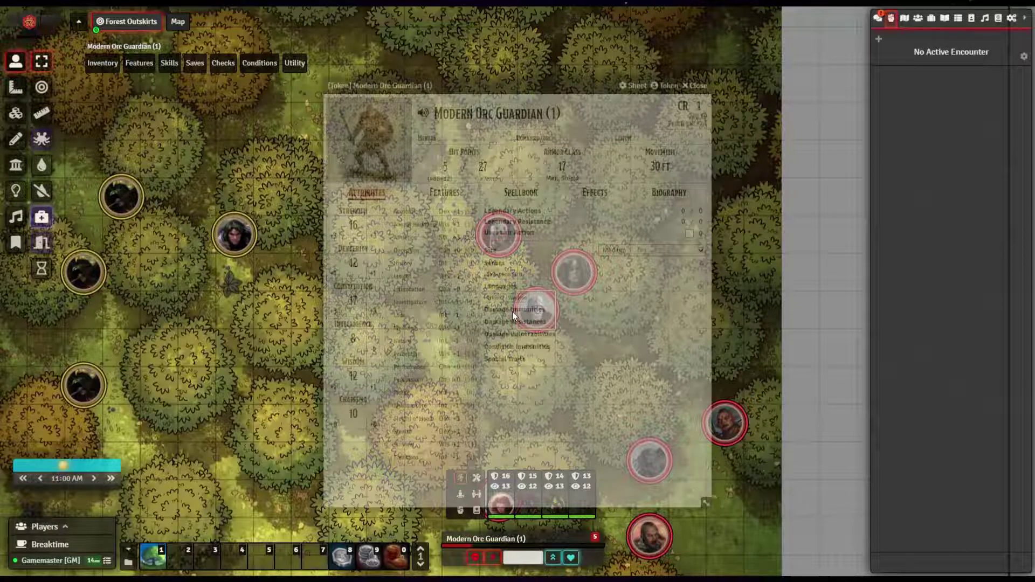
pyautogui.click(425, 114)
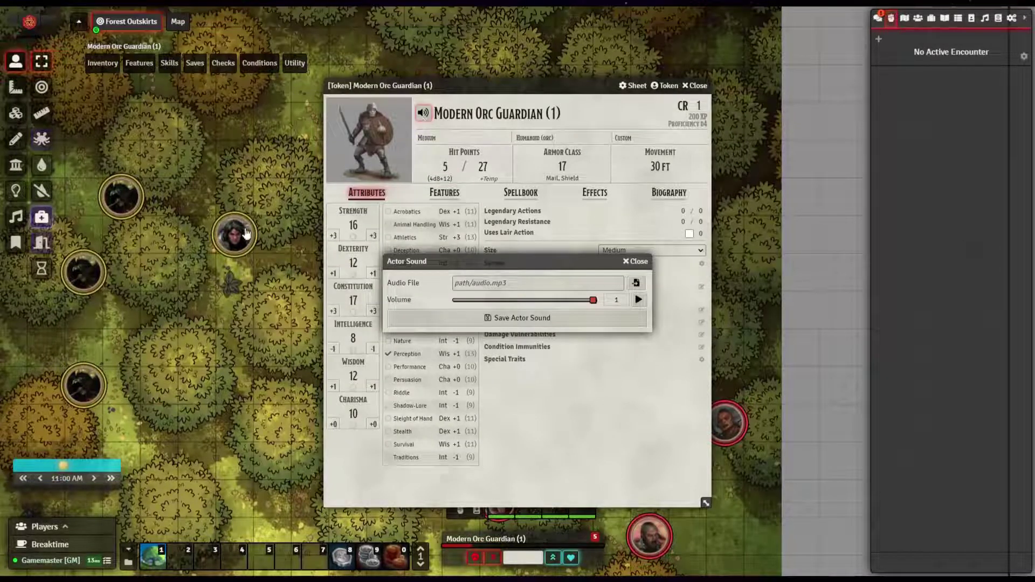
pyautogui.moveTo(244, 234)
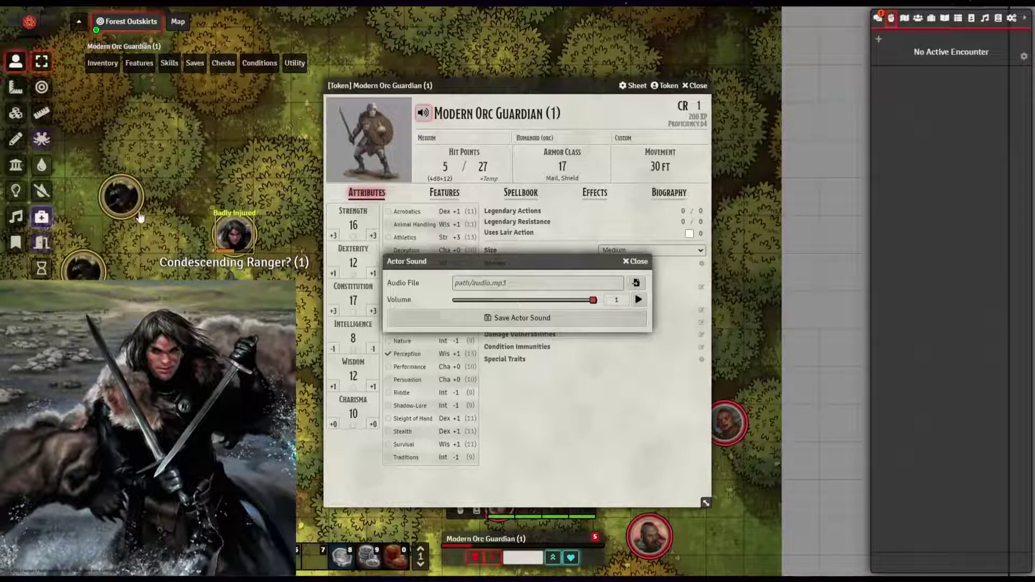
pyautogui.moveTo(130, 205)
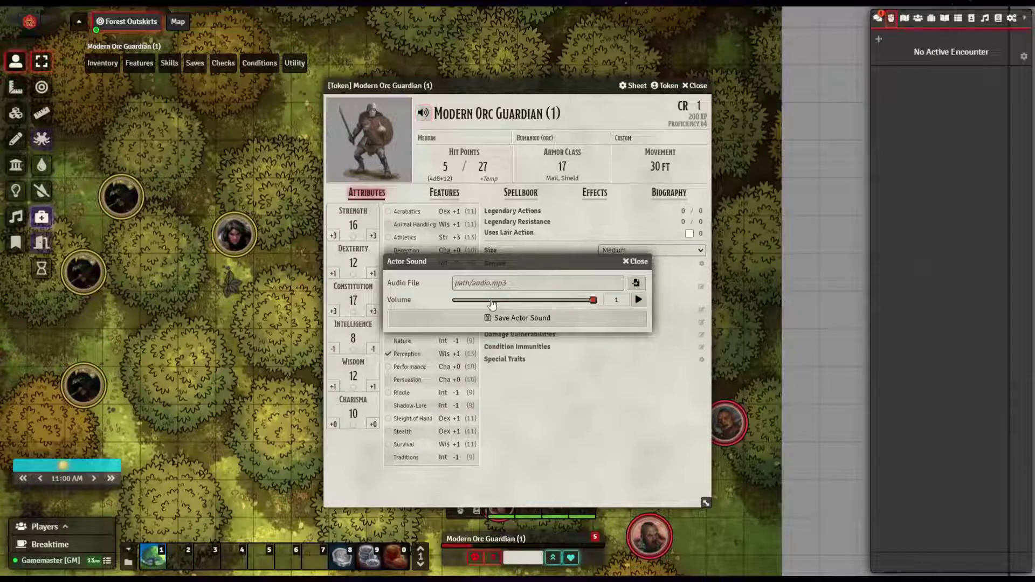
pyautogui.moveTo(474, 300)
pyautogui.mouseDown()
pyautogui.moveTo(501, 303)
pyautogui.moveTo(483, 302)
pyautogui.mouseUp()
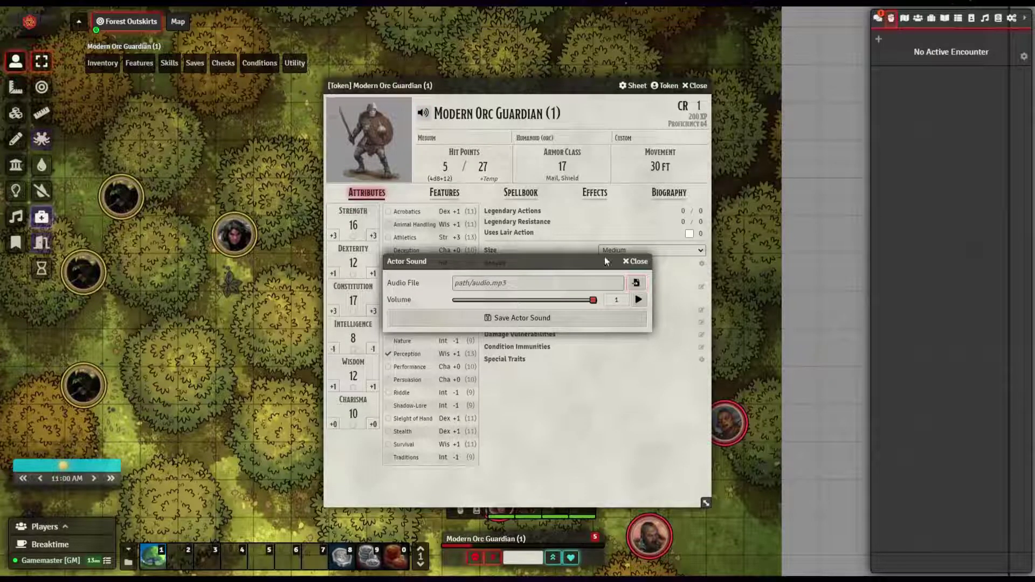
pyautogui.click(519, 318)
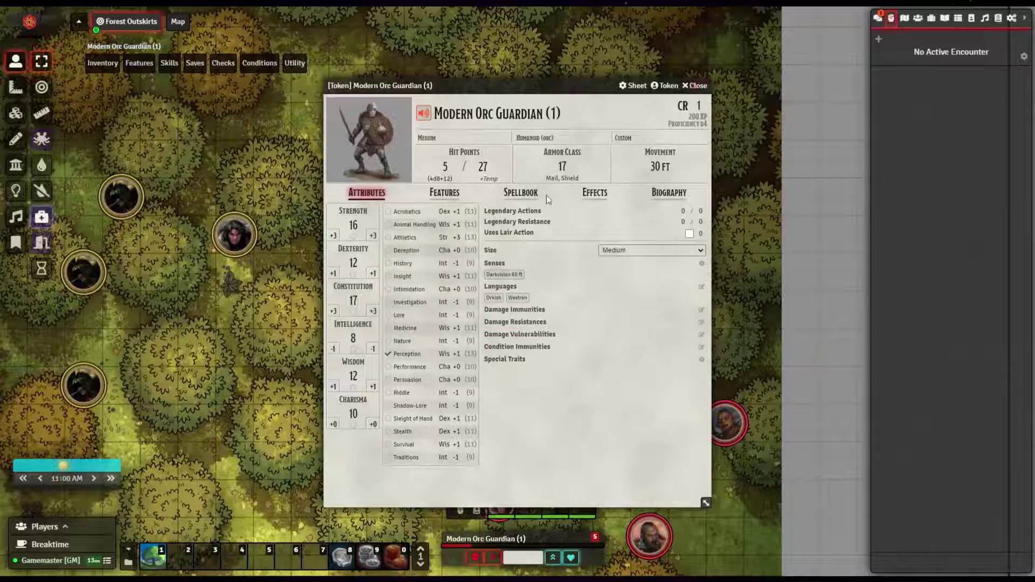
pyautogui.click(694, 86)
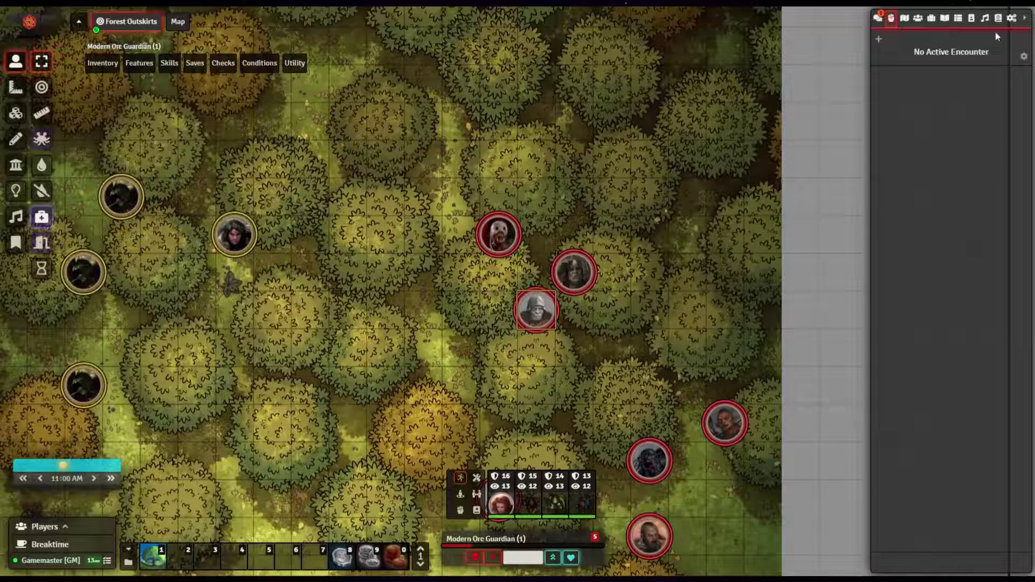
# Step: Open the module settings and locate the Monk's Little Details section
pyautogui.click(1011, 18)
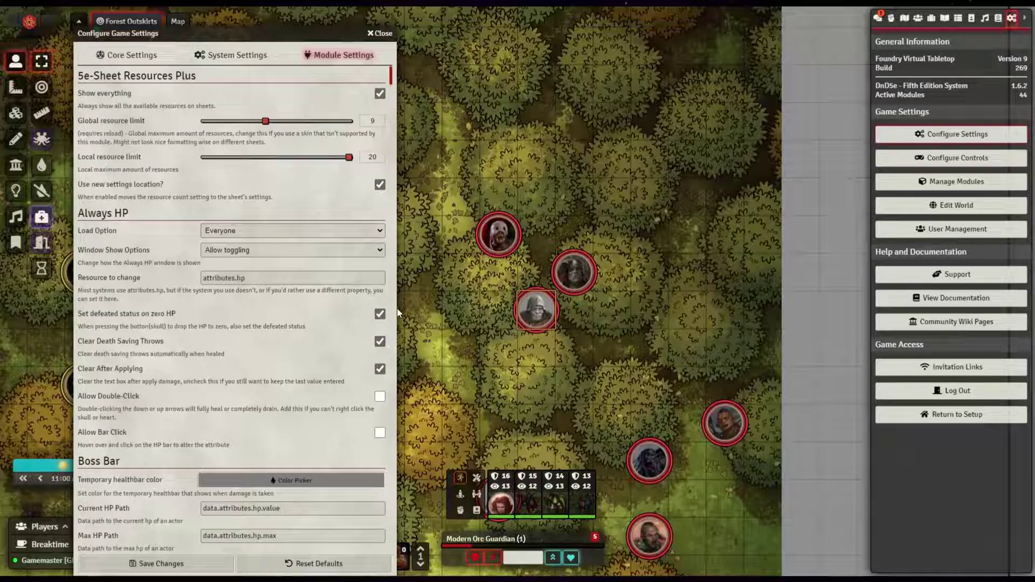
pyautogui.scroll(-20, 393, 313)
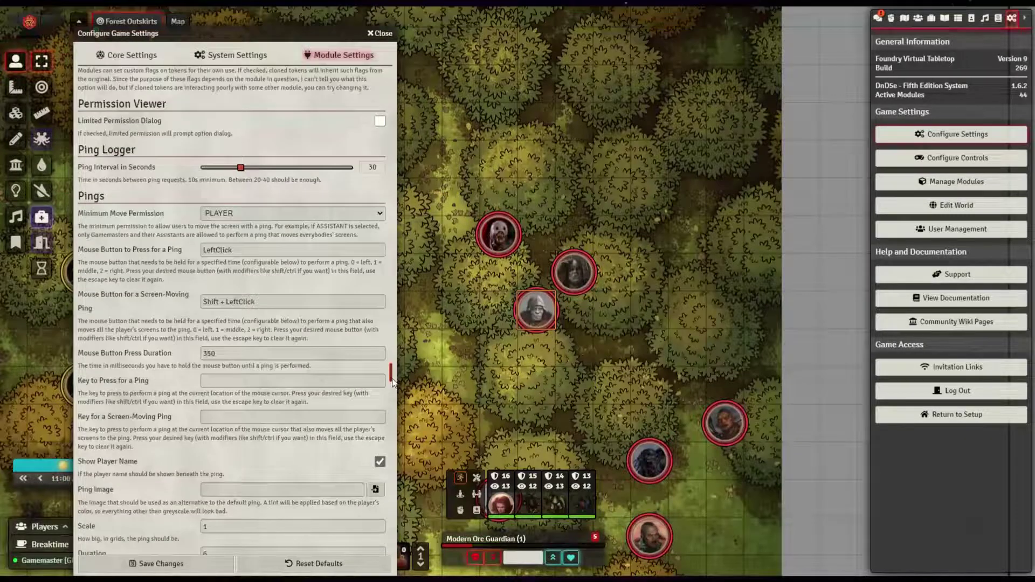
pyautogui.moveTo(393, 381); pyautogui.dragTo(392, 340)
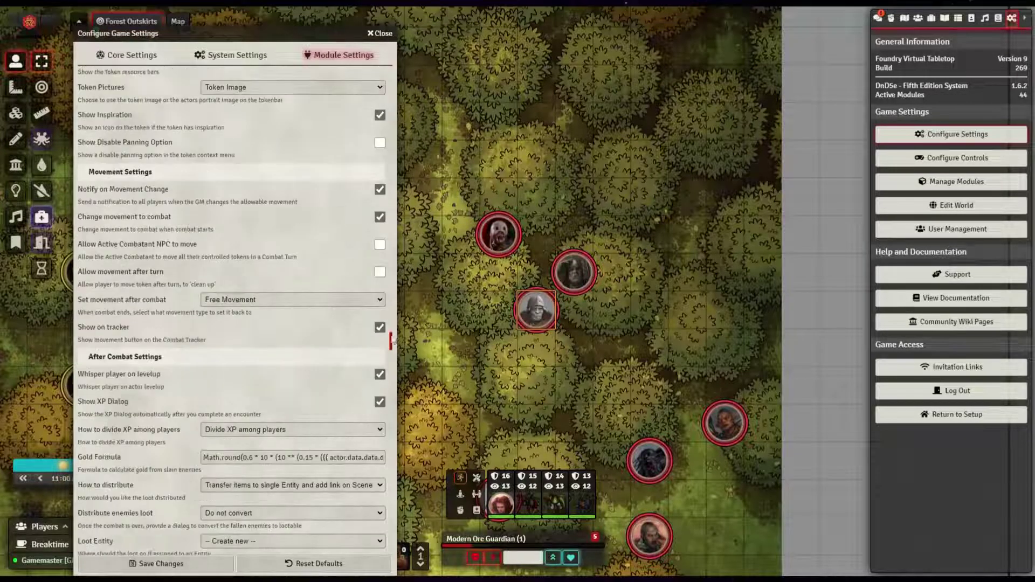
pyautogui.scroll(5, 266, 290)
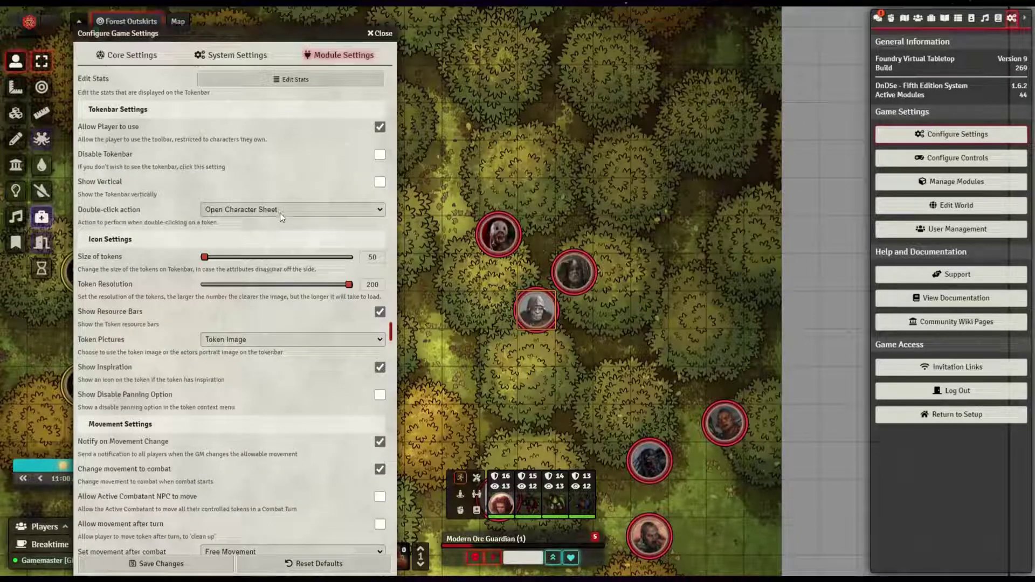
pyautogui.scroll(10, 264, 252)
pyautogui.scroll(7, 264, 252)
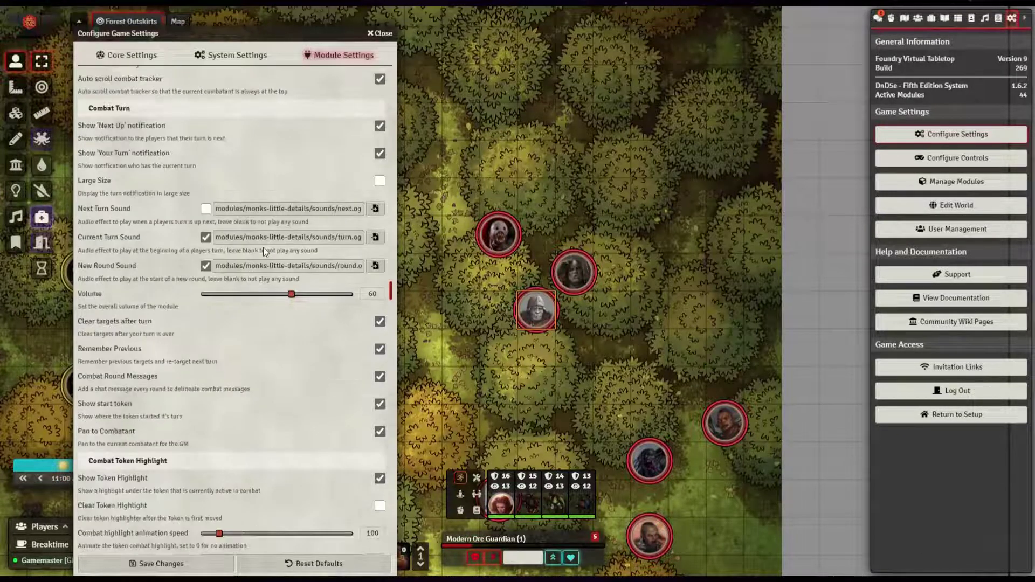
pyautogui.scroll(12, 175, 268)
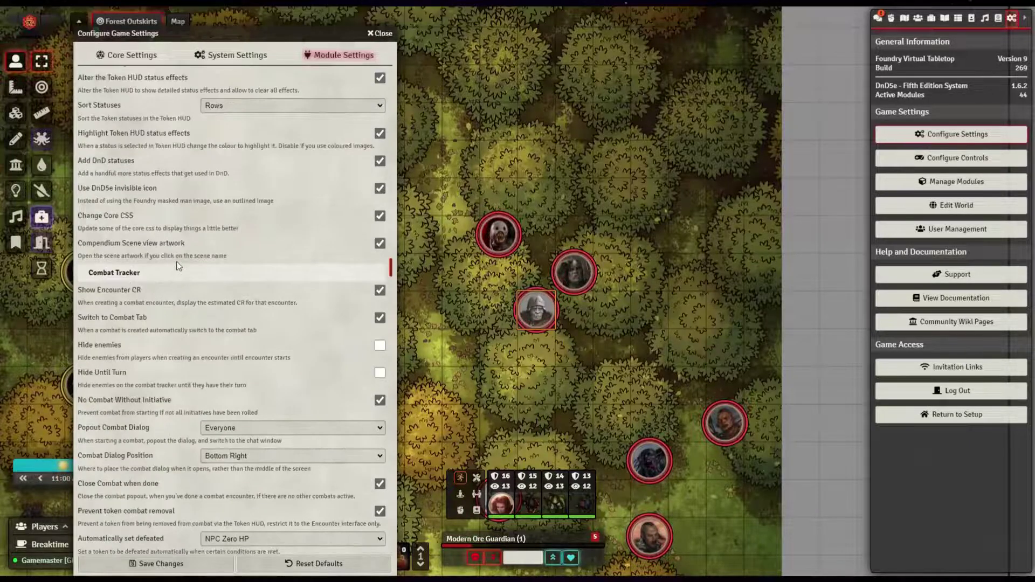
pyautogui.scroll(5, 178, 264)
pyautogui.scroll(5, 176, 261)
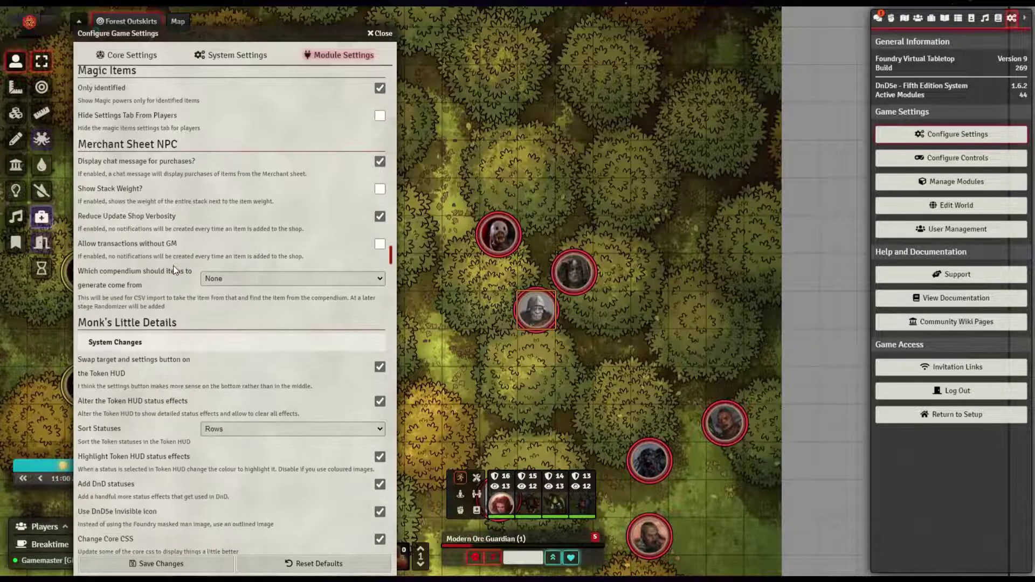
# Step: Review the System Changes, Combat Tracker and first Combat Turn options of Monk's Little Details
pyautogui.scroll(-3, 173, 266)
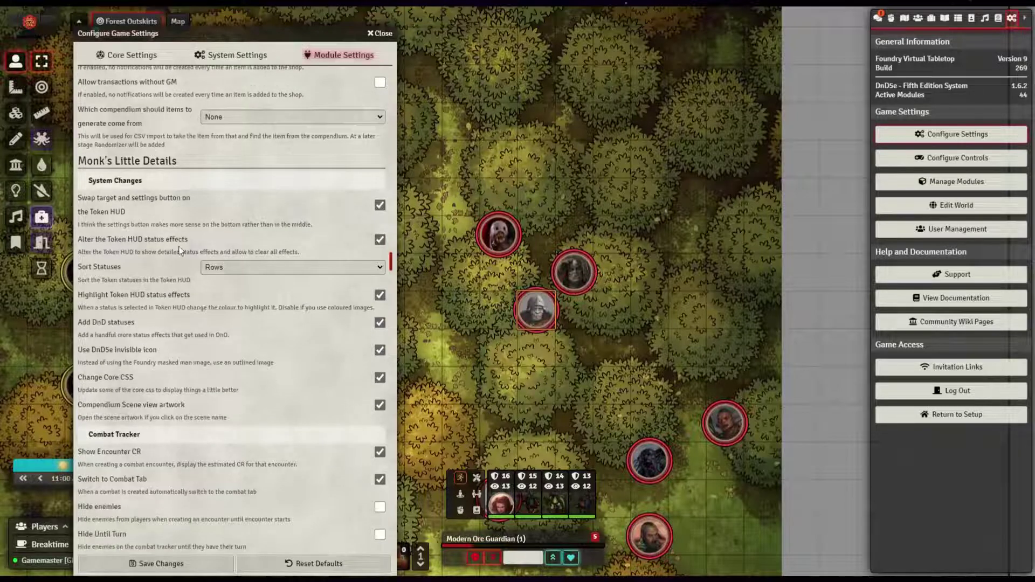
pyautogui.scroll(-2, 147, 316)
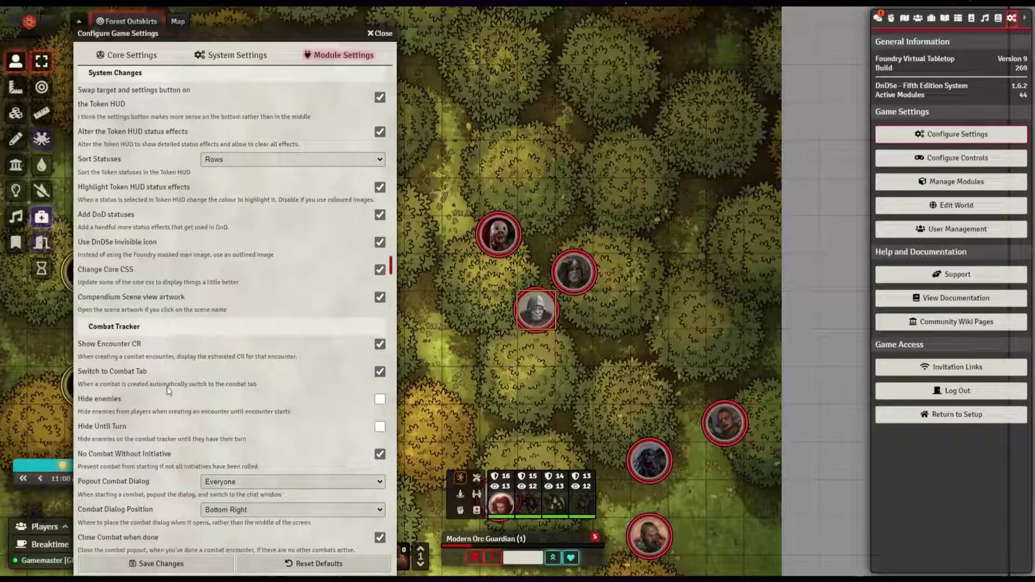
pyautogui.scroll(-4, 168, 391)
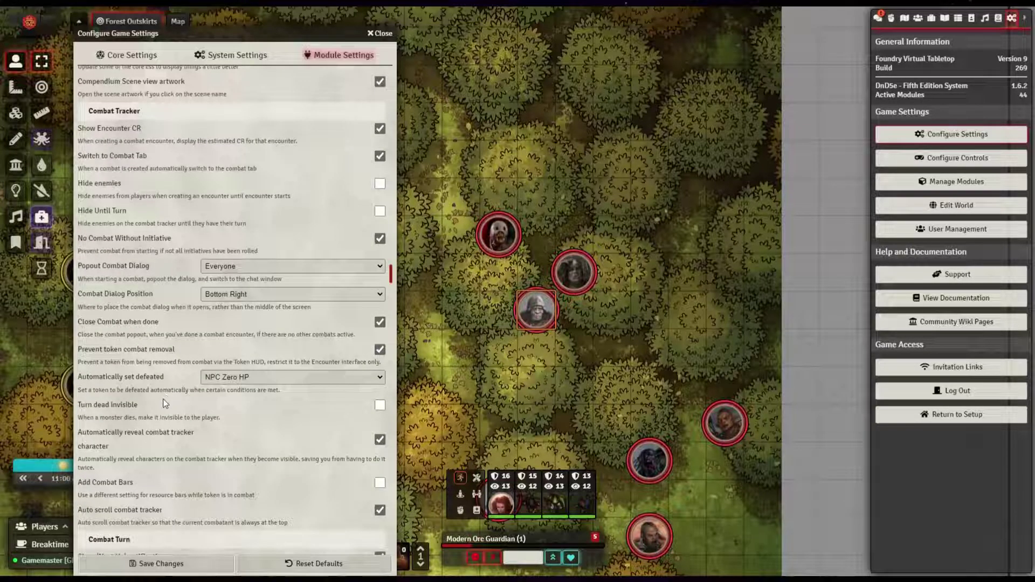
pyautogui.scroll(-4, 165, 403)
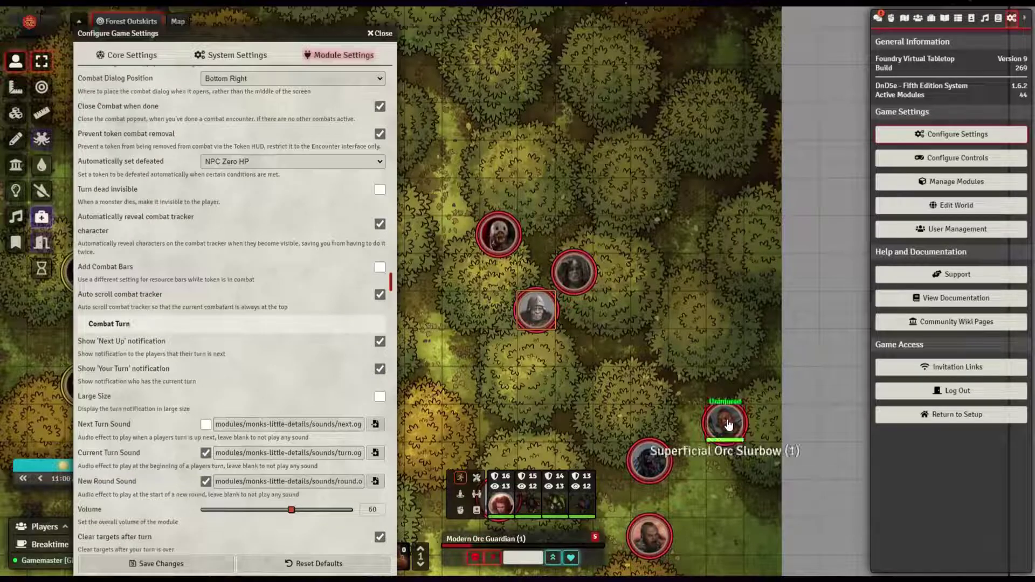
# Step: View and close the Ornery Berserker's sheet, and examine the Combat Turn options of Monk's Little Details
pyautogui.doubleClick(500, 232)
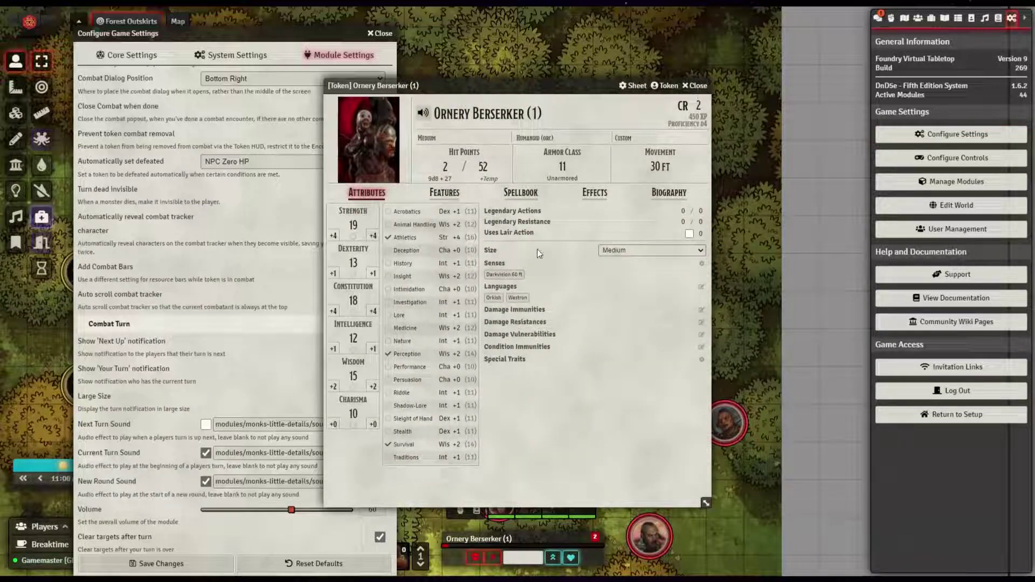
pyautogui.press('Escape')
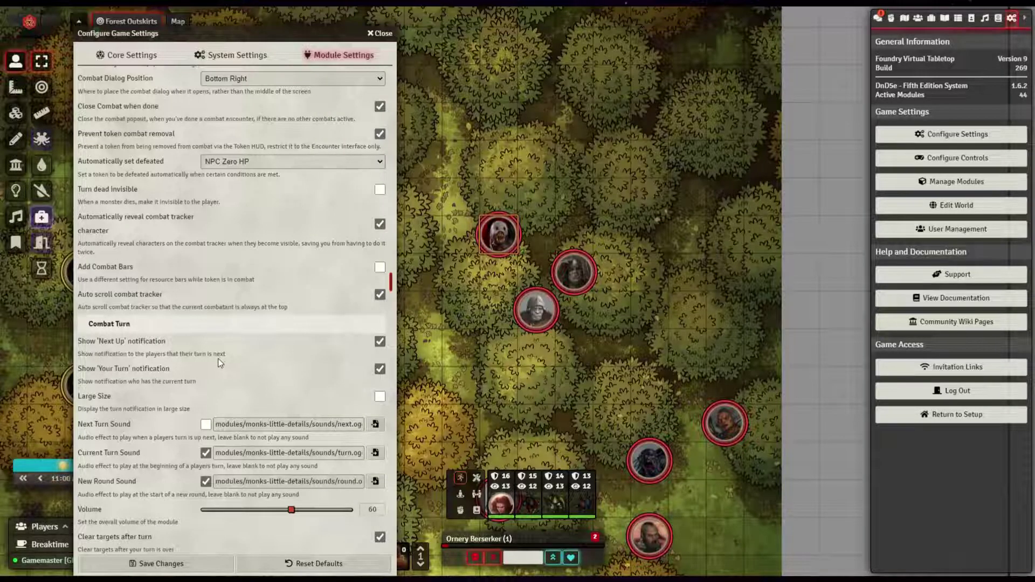
pyautogui.scroll(-4, 219, 357)
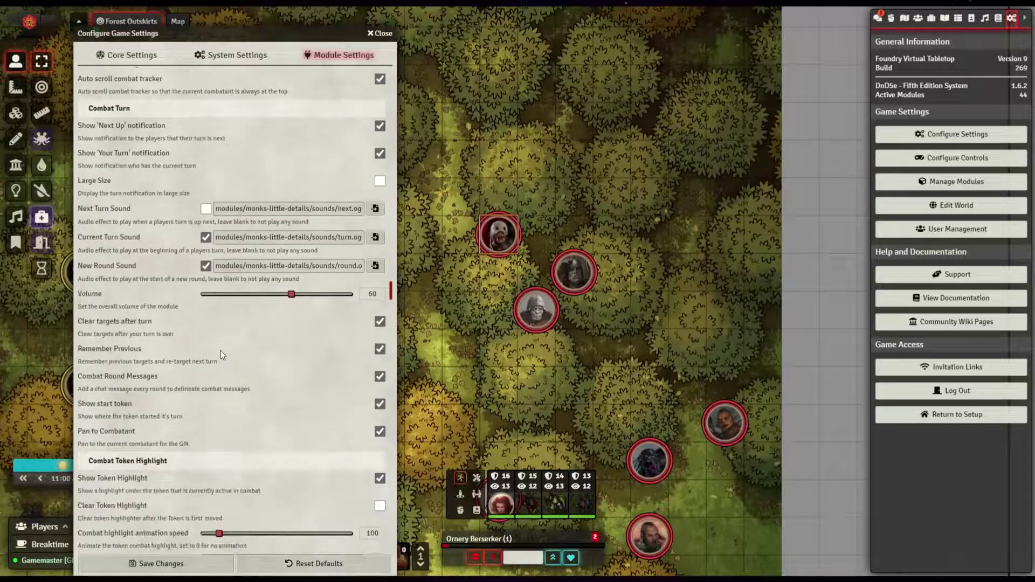